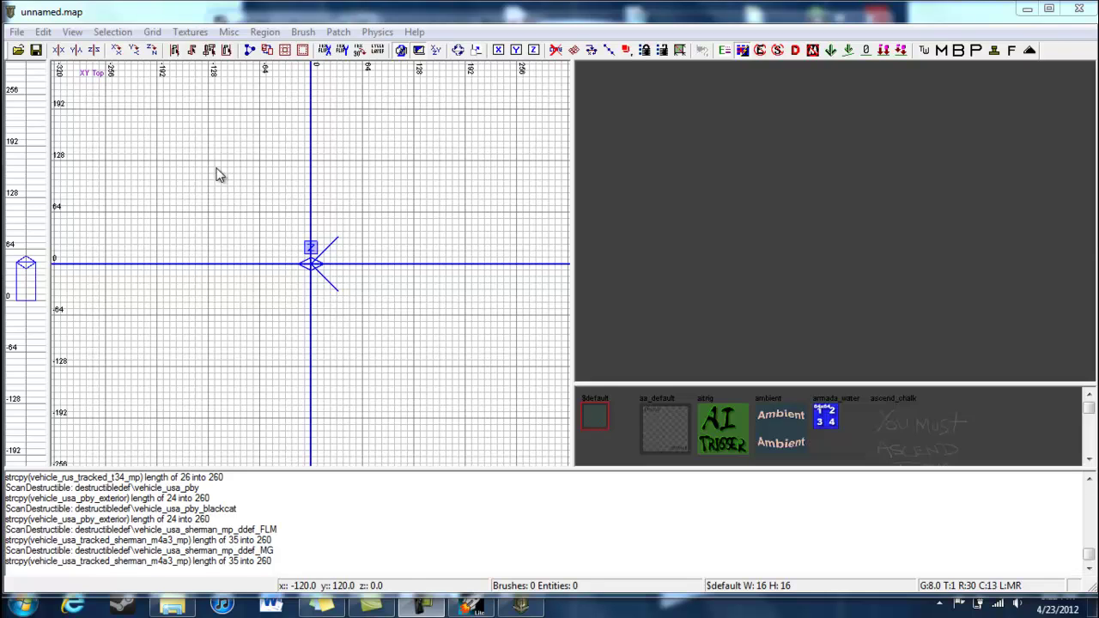
# Size the brush to 392 by 240 units, browse the Textures menu, and inspect it in 3D.
pyautogui.moveTo(156, 129); pyautogui.dragTo(471, 327)
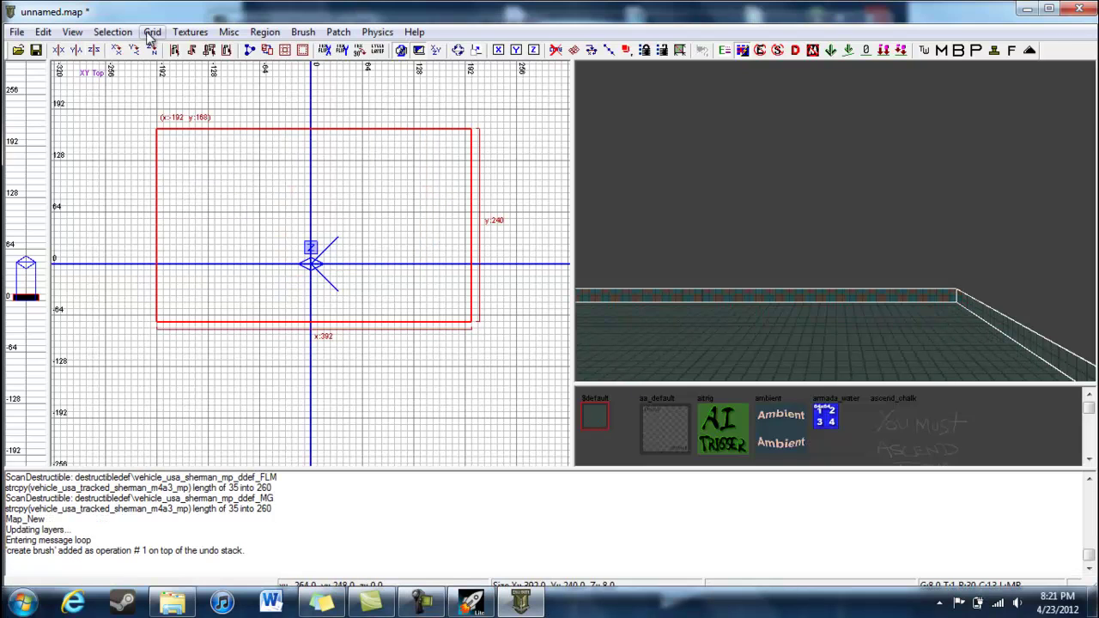
pyautogui.click(189, 32)
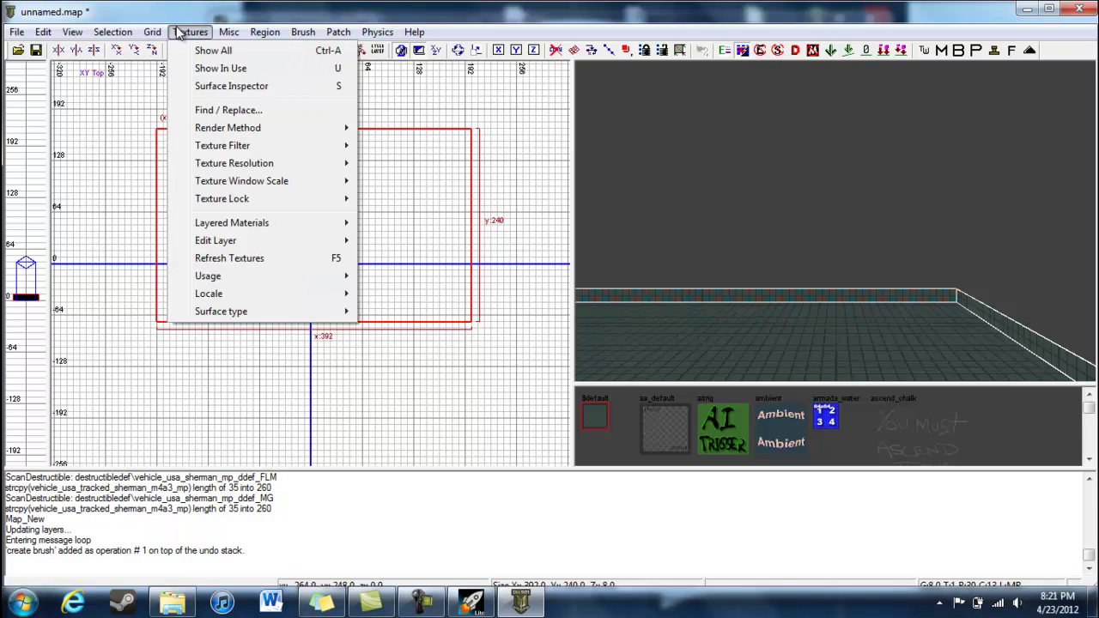
pyautogui.click(196, 32)
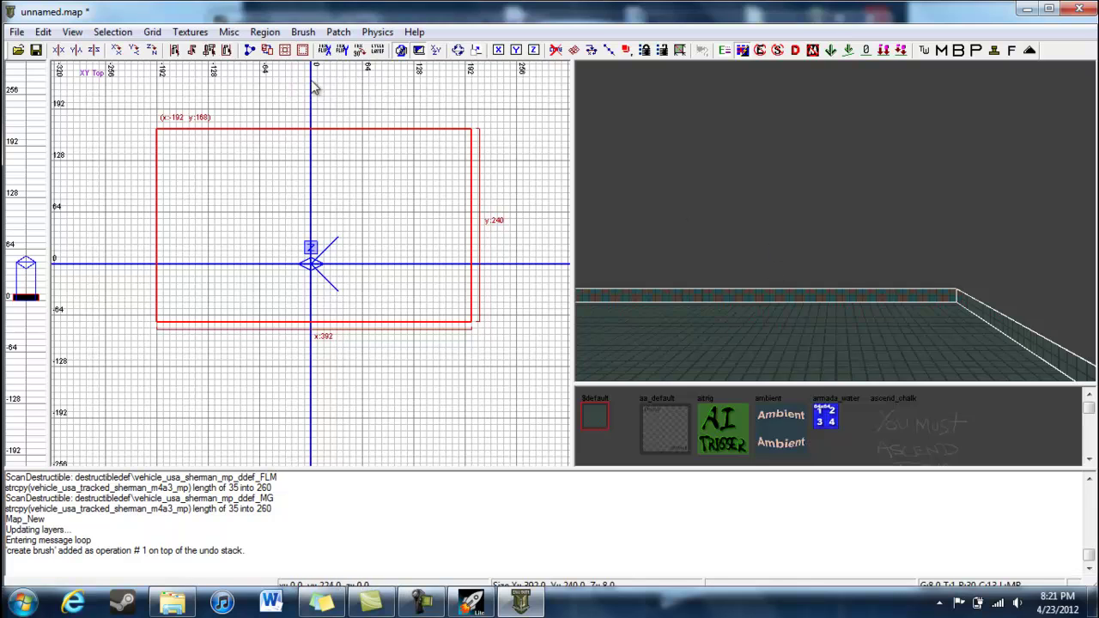
pyautogui.rightClick(660, 179)
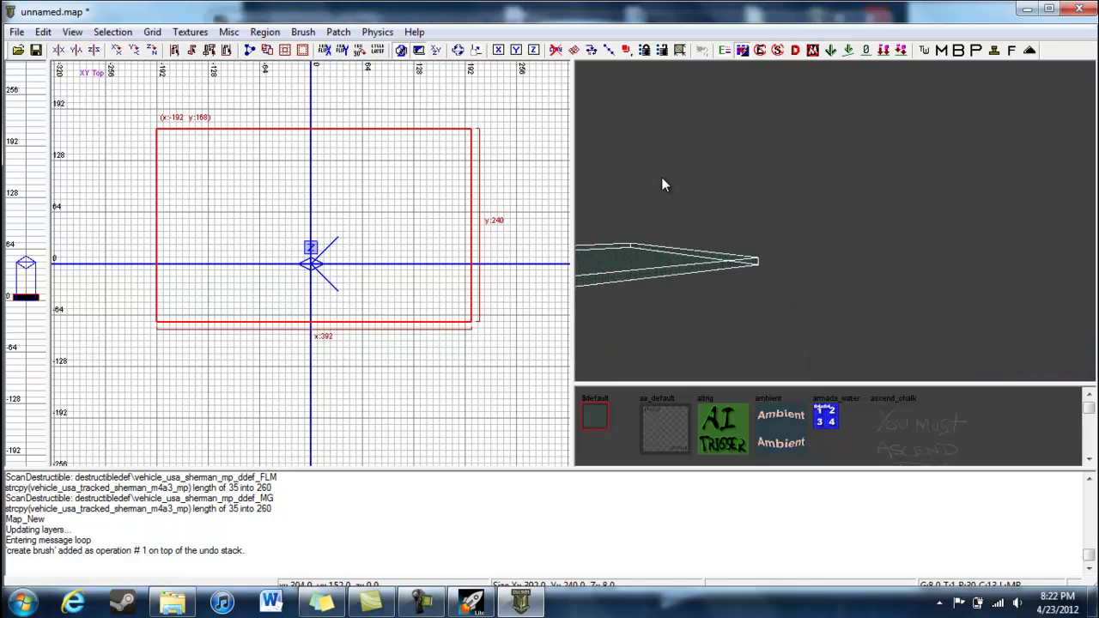
pyautogui.press('Up')
pyautogui.press('Up')
pyautogui.press('Up')
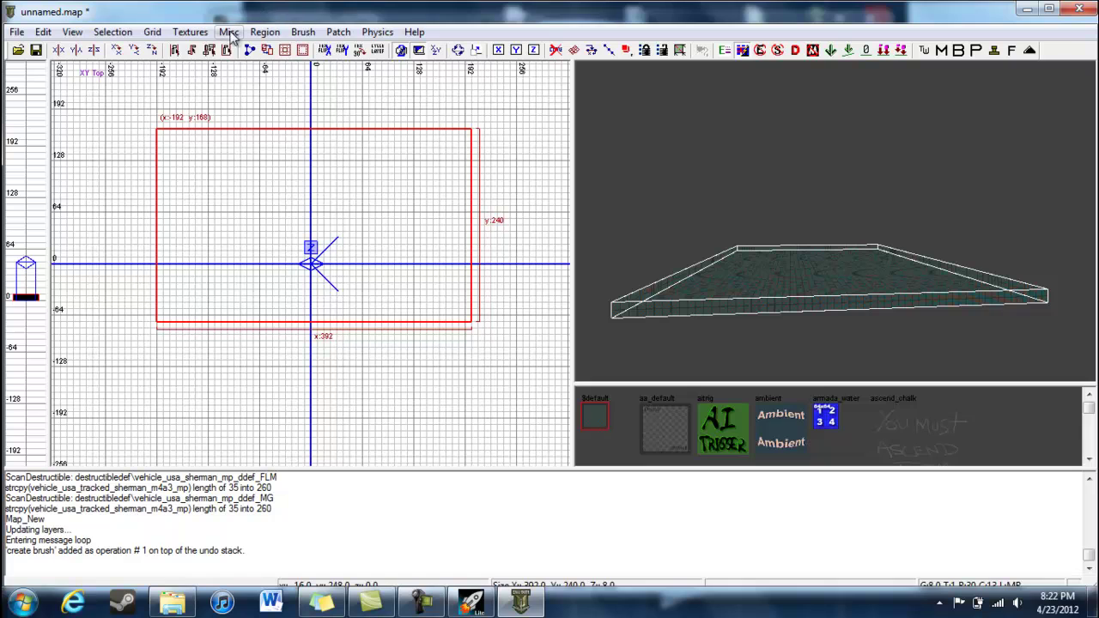
# Show all textures, apply russian_sulfurstain_blend to the brush, and move it upward.
pyautogui.click(193, 32)
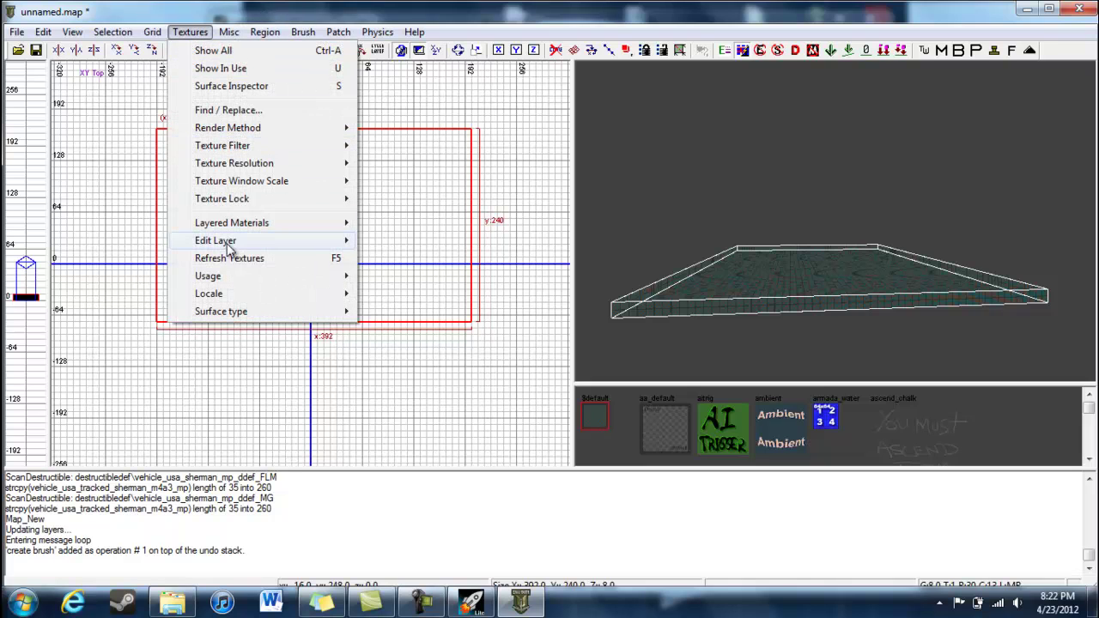
pyautogui.moveTo(208, 276)
pyautogui.click(410, 250)
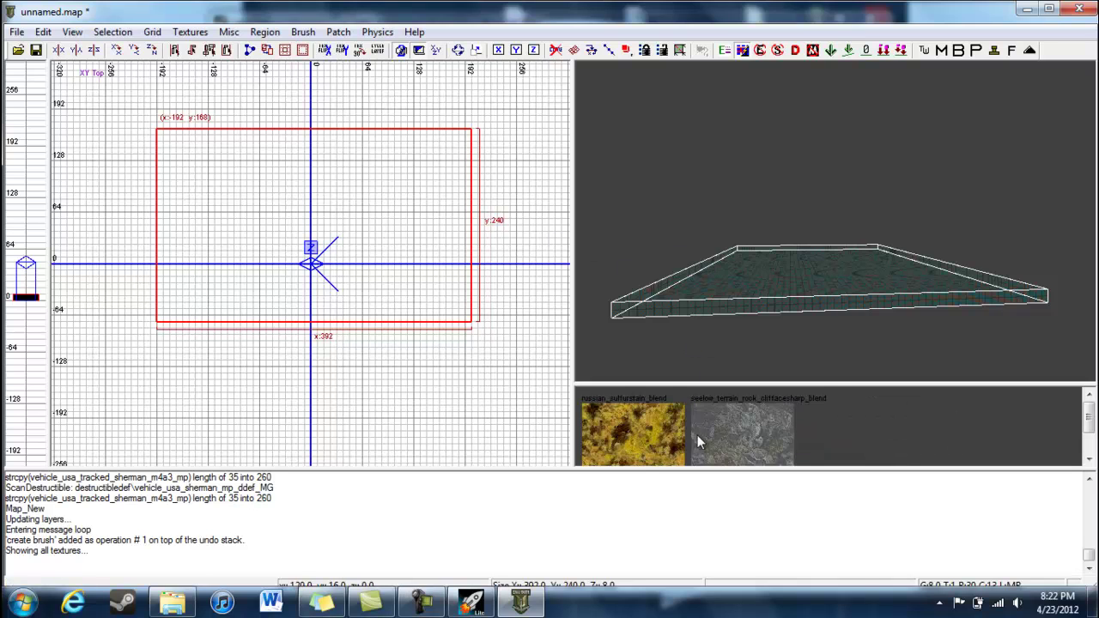
pyautogui.click(641, 458)
pyautogui.moveTo(767, 273)
pyautogui.mouseDown()
pyautogui.moveTo(684, 231)
pyautogui.moveTo(706, 140)
pyautogui.mouseUp()
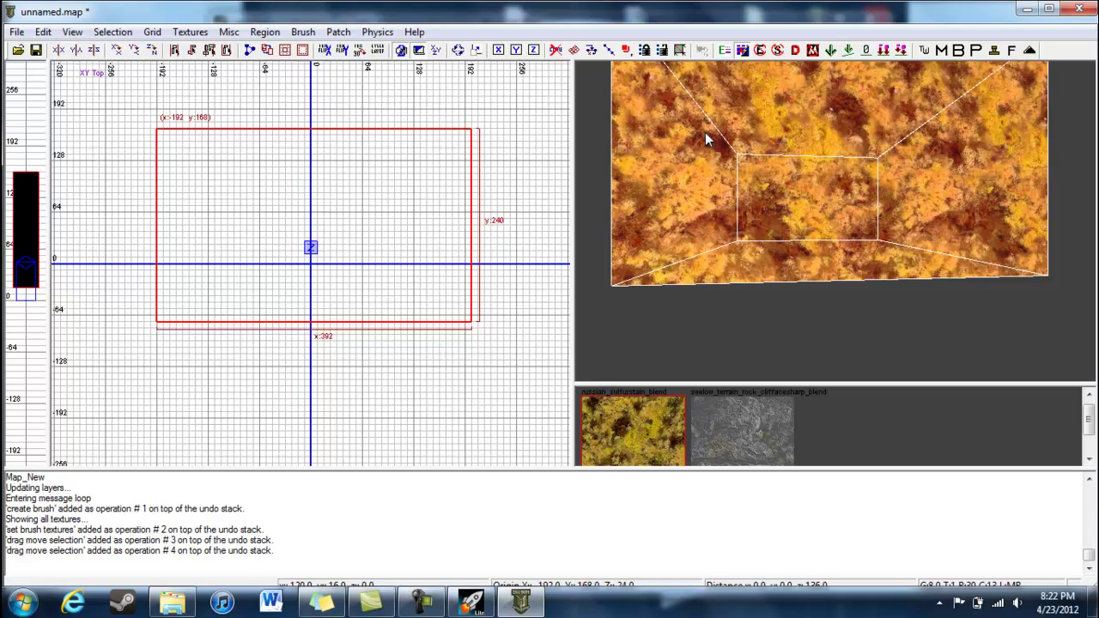
# Hollow the textured brush into a walled room and shift it down.
pyautogui.click(302, 50)
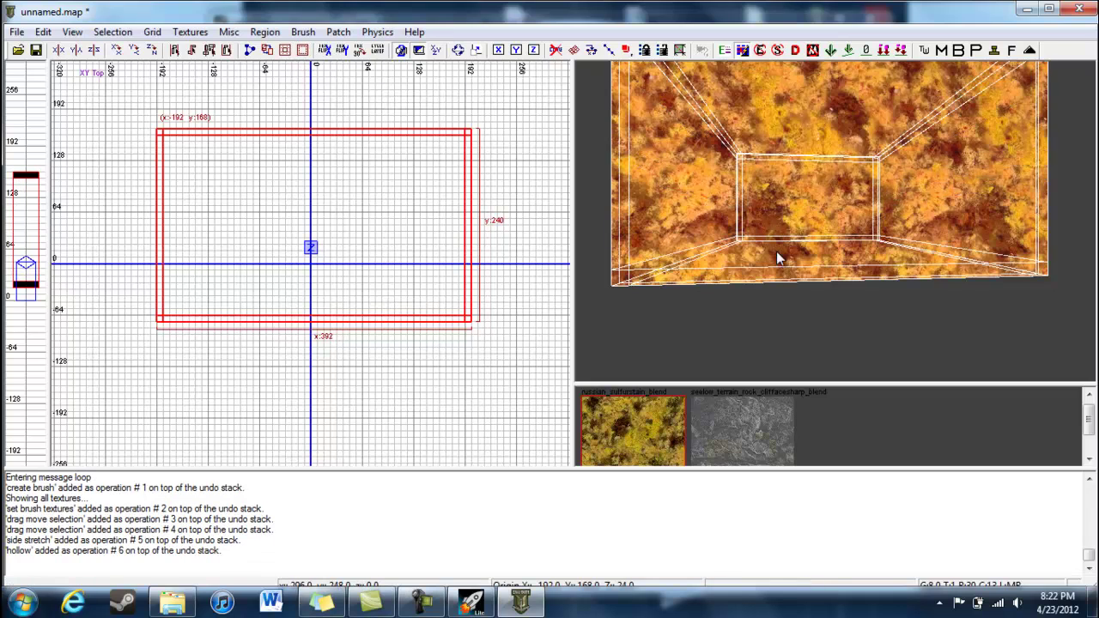
pyautogui.moveTo(777, 258)
pyautogui.mouseDown()
pyautogui.moveTo(777, 306)
pyautogui.moveTo(755, 266)
pyautogui.moveTo(798, 344)
pyautogui.mouseUp()
pyautogui.click(825, 370)
pyautogui.click(815, 345)
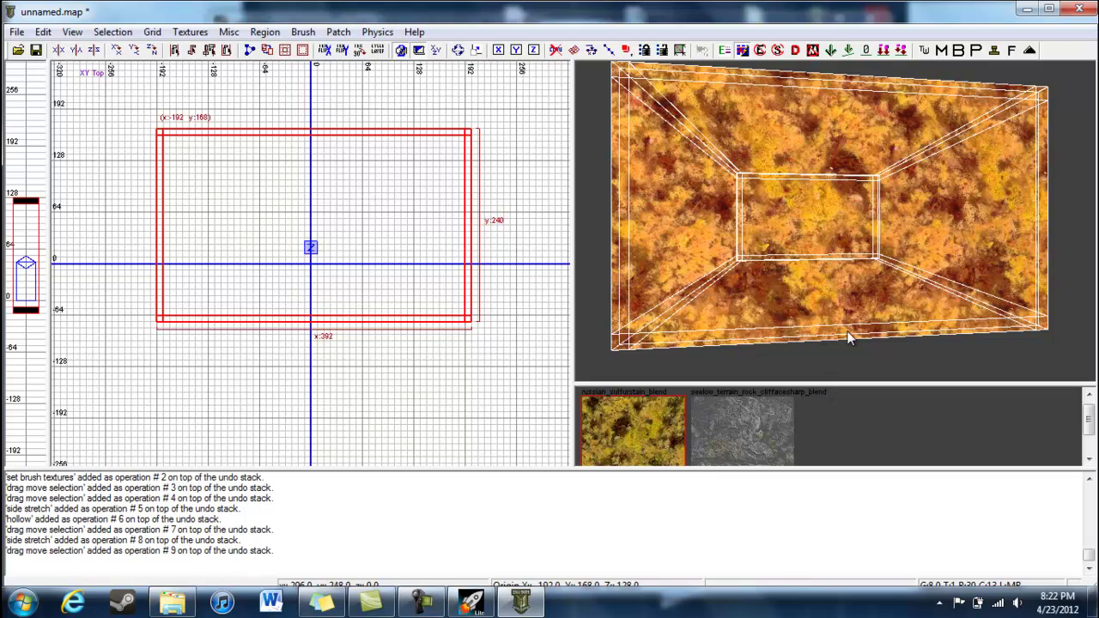
pyautogui.click(836, 330)
pyautogui.click(432, 209)
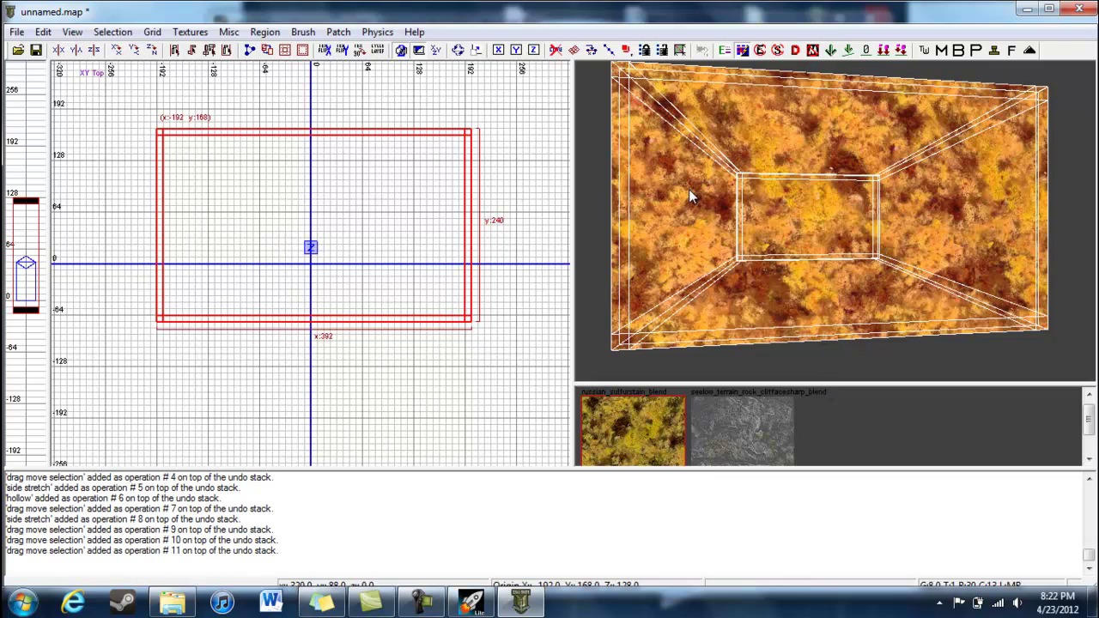
pyautogui.scroll(5, 689, 189)
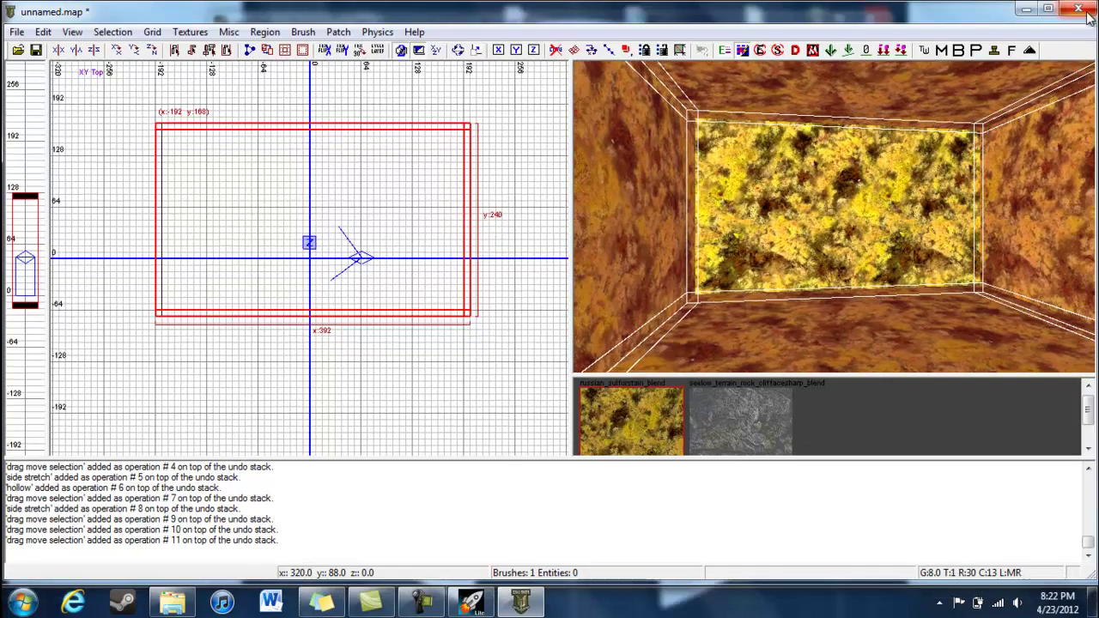
# Quit Radiant discarding the unsaved hollow-room map, then close the Launcher window.
pyautogui.click(1079, 11)
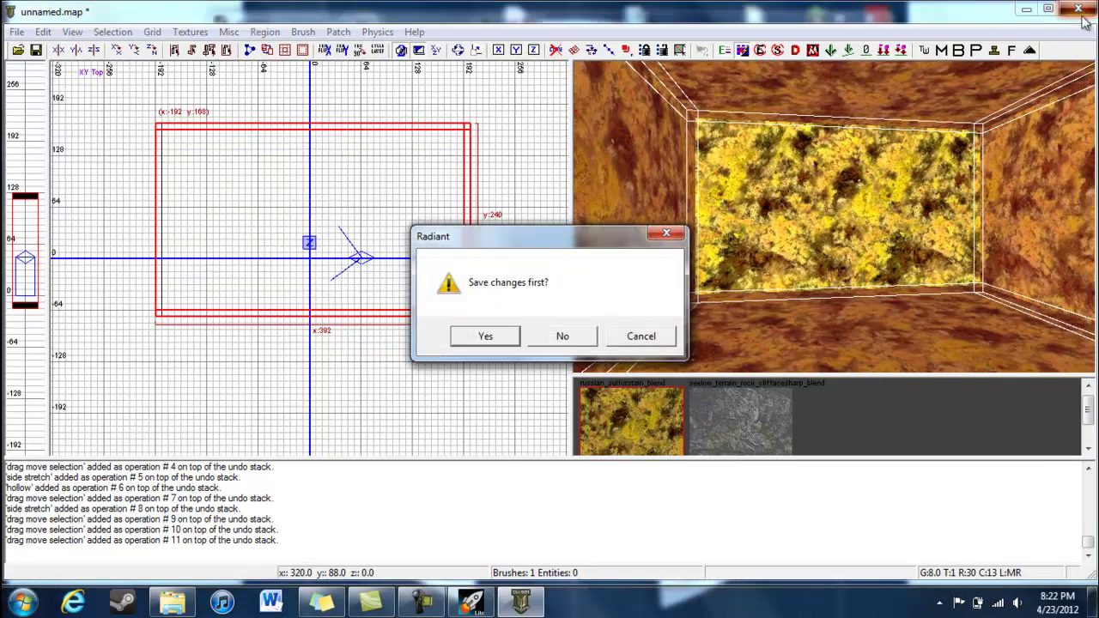
pyautogui.click(582, 335)
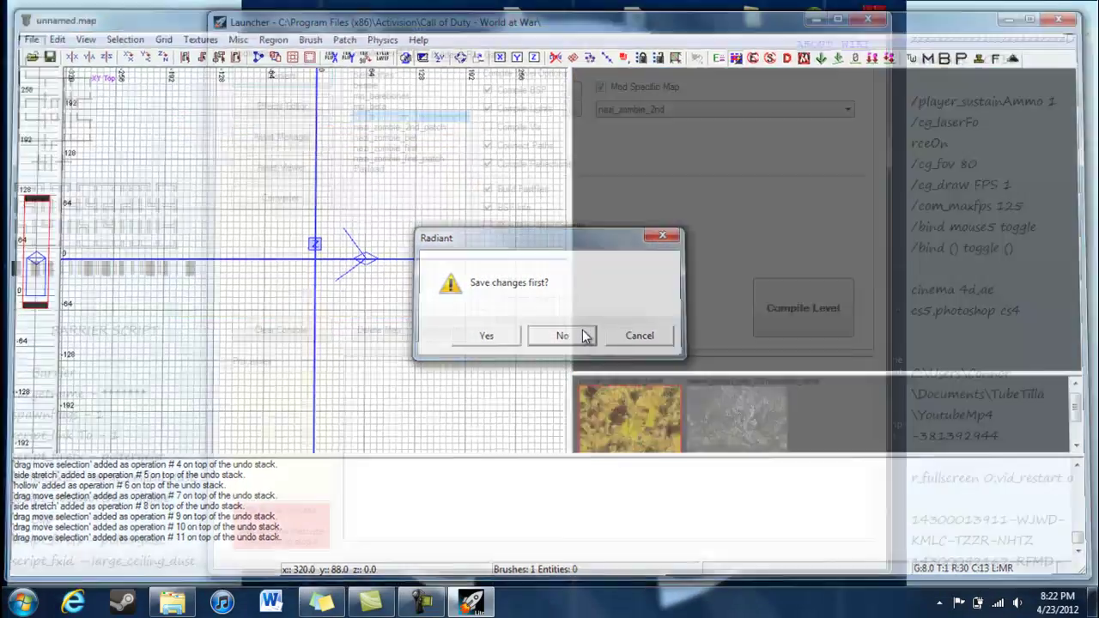
pyautogui.click(869, 20)
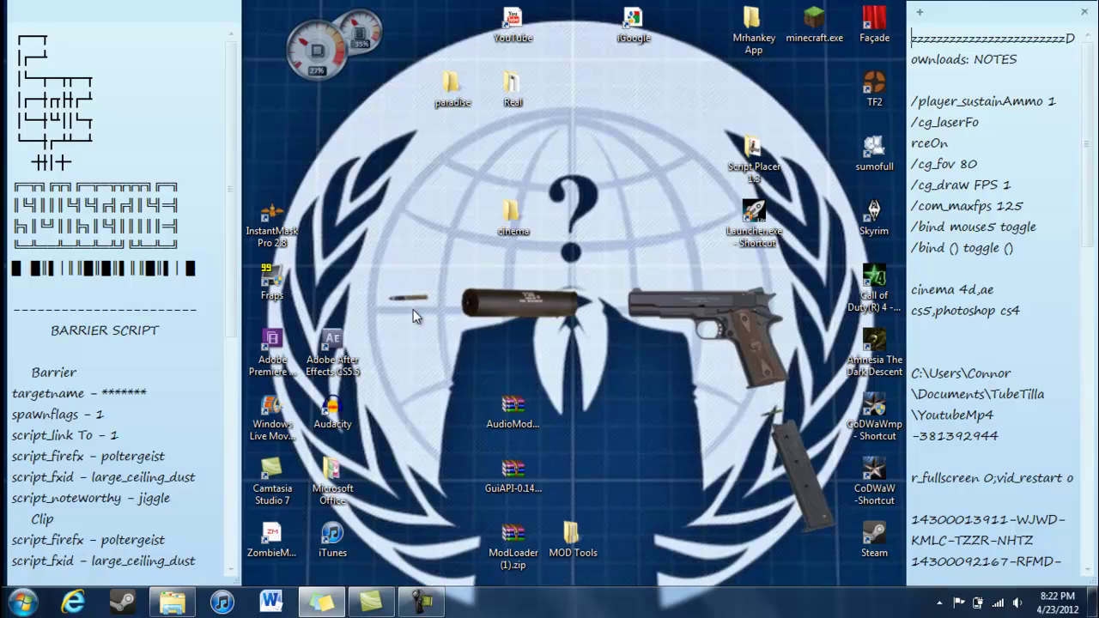
pyautogui.moveTo(373, 119); pyautogui.dragTo(650, 190)
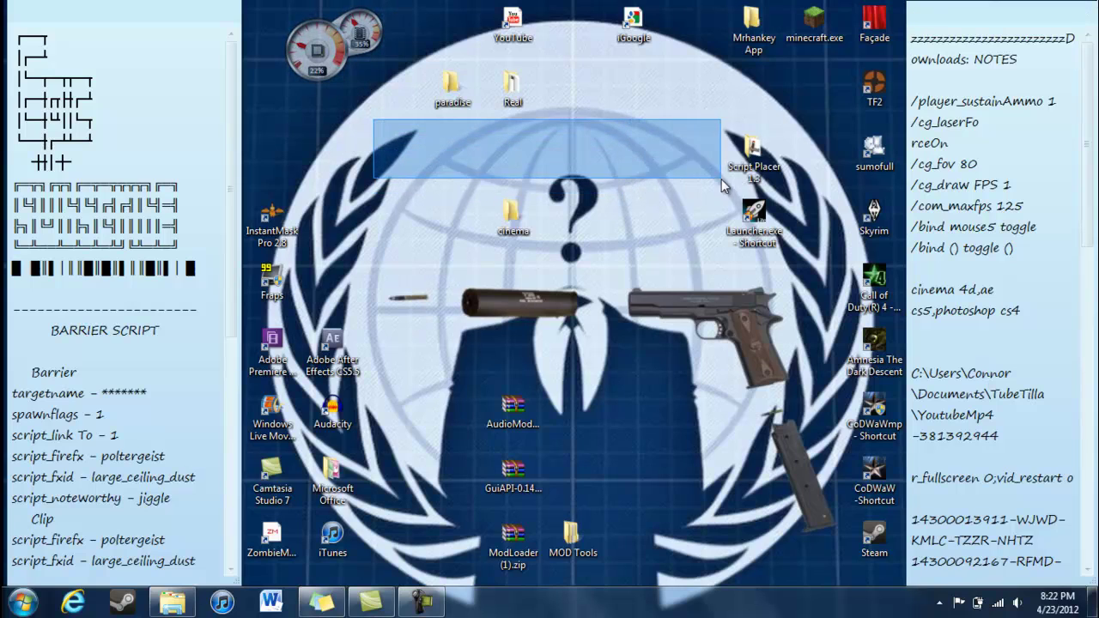
pyautogui.moveTo(650, 197); pyautogui.dragTo(373, 179)
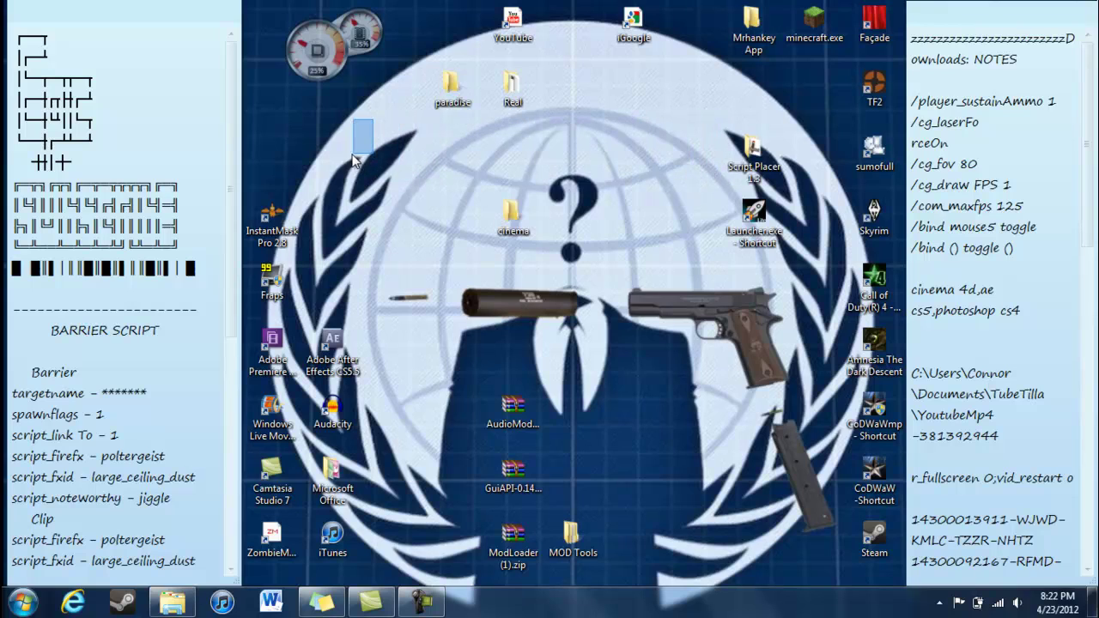
pyautogui.moveTo(289, 158)
pyautogui.mouseDown()
pyautogui.moveTo(271, 135)
pyautogui.moveTo(687, 194)
pyautogui.moveTo(706, 176)
pyautogui.mouseUp()
pyautogui.moveTo(278, 106); pyautogui.dragTo(675, 188)
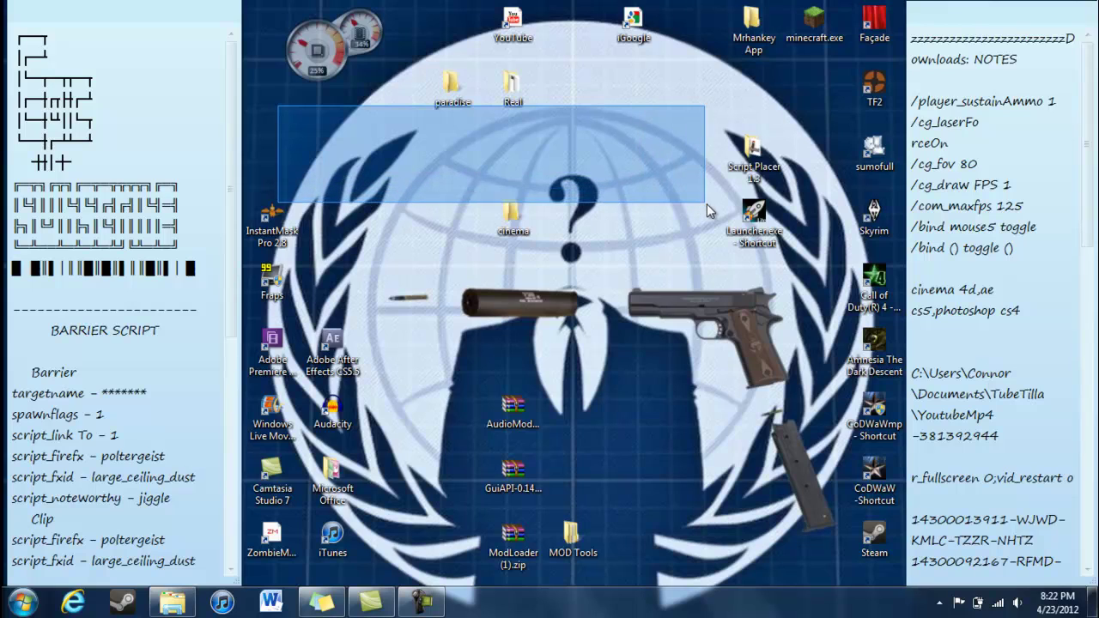
pyautogui.moveTo(675, 188)
pyautogui.mouseDown()
pyautogui.moveTo(722, 203)
pyautogui.moveTo(267, 107)
pyautogui.mouseUp()
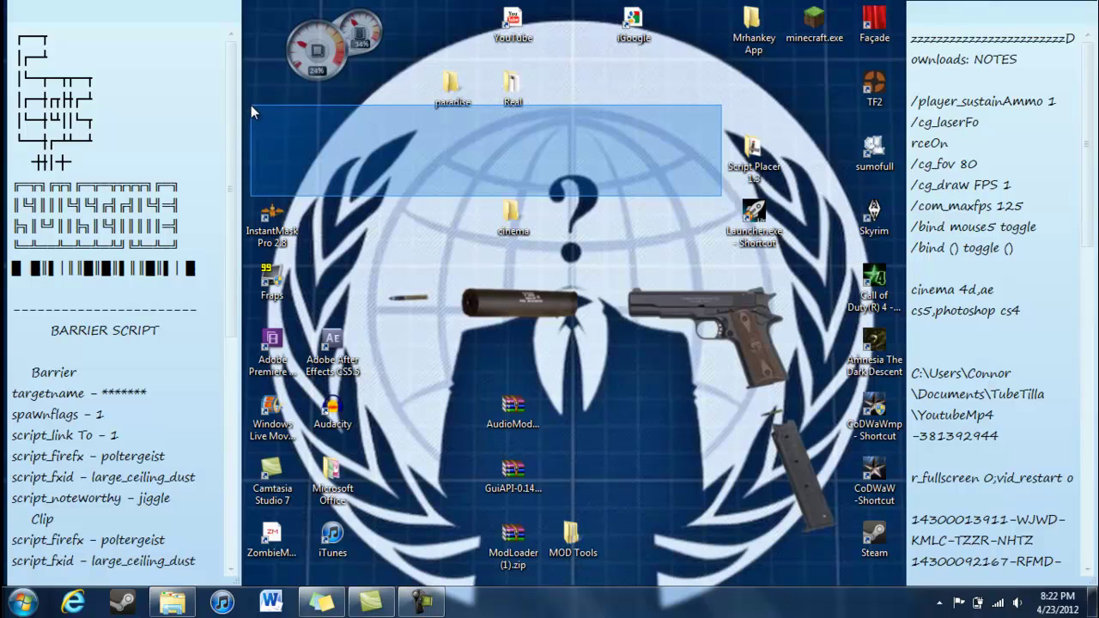
pyautogui.moveTo(267, 107); pyautogui.dragTo(261, 123)
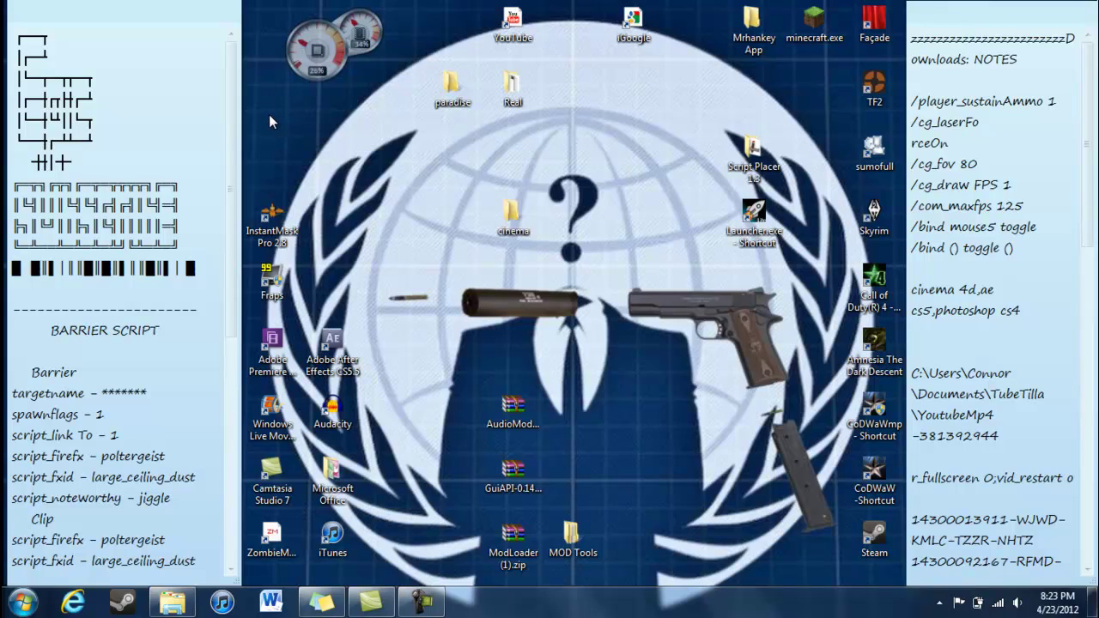
pyautogui.moveTo(269, 121); pyautogui.dragTo(689, 185)
pyautogui.moveTo(661, 26); pyautogui.dragTo(349, 103)
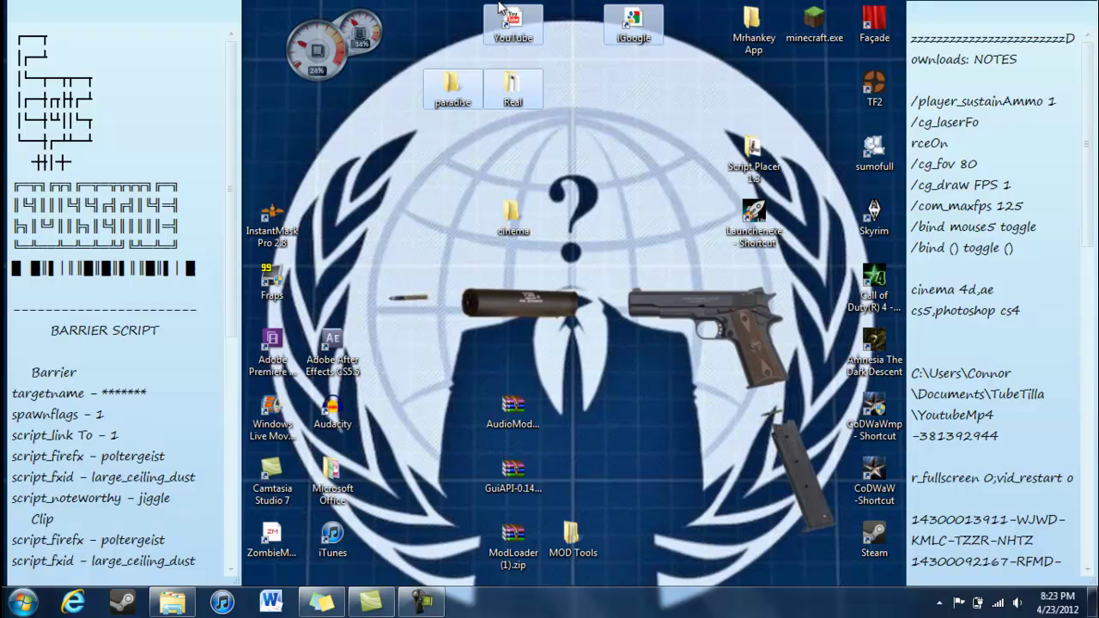
pyautogui.moveTo(300, 103); pyautogui.dragTo(675, 192)
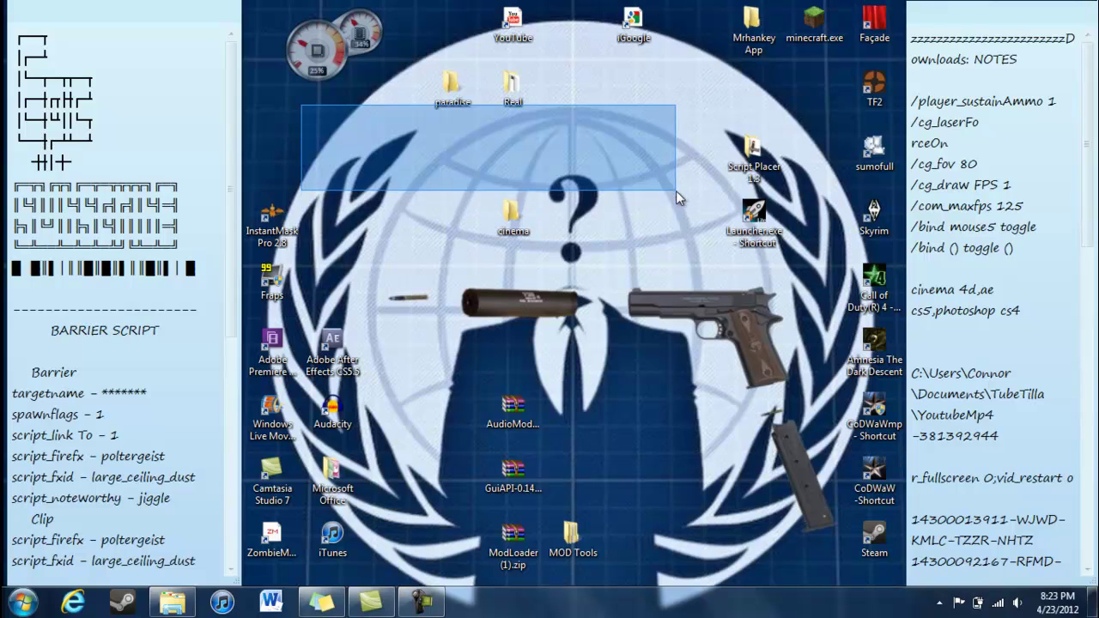
pyautogui.moveTo(676, 193)
pyautogui.mouseDown()
pyautogui.moveTo(677, 206)
pyautogui.moveTo(711, 176)
pyautogui.moveTo(263, 112)
pyautogui.moveTo(298, 128)
pyautogui.mouseUp()
pyautogui.moveTo(382, 163); pyautogui.dragTo(521, 120)
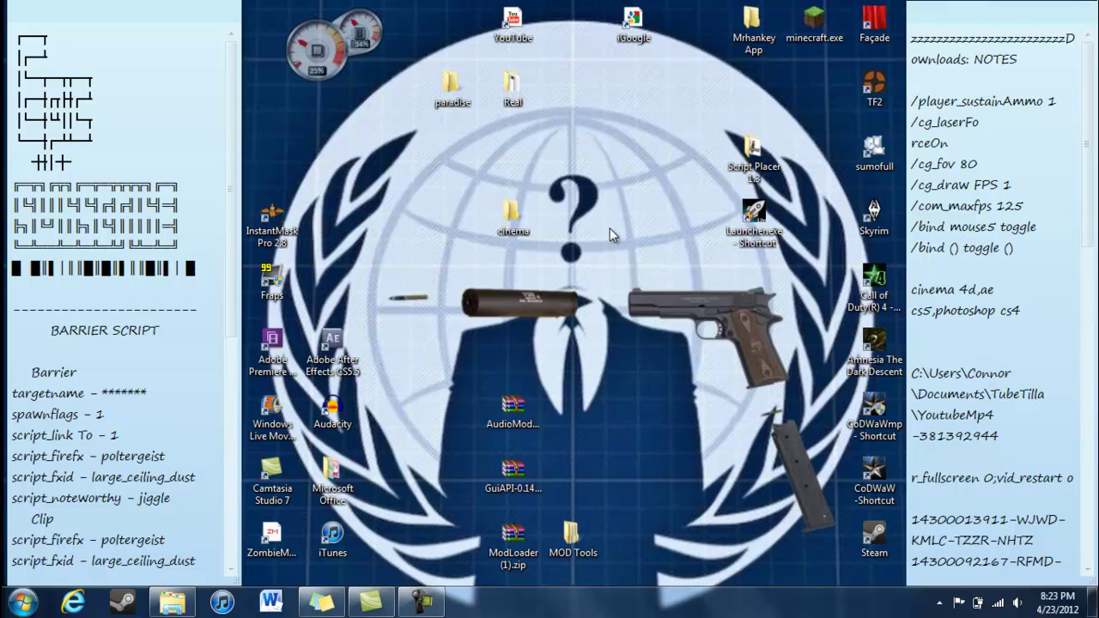
pyautogui.click(914, 63)
pyautogui.click(699, 78)
pyautogui.moveTo(803, 62)
pyautogui.mouseDown()
pyautogui.moveTo(771, 130)
pyautogui.moveTo(844, 273)
pyautogui.mouseUp()
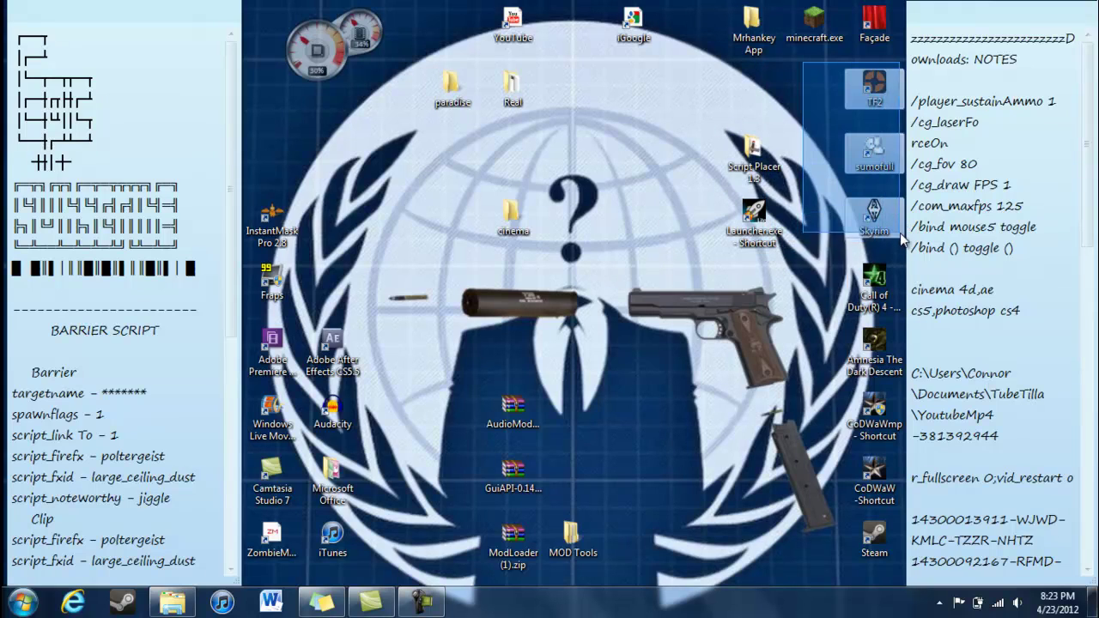
pyautogui.moveTo(845, 271)
pyautogui.mouseDown()
pyautogui.moveTo(900, 352)
pyautogui.moveTo(767, 106)
pyautogui.mouseUp()
pyautogui.moveTo(803, 58)
pyautogui.mouseDown()
pyautogui.moveTo(813, 4)
pyautogui.moveTo(826, 61)
pyautogui.mouseUp()
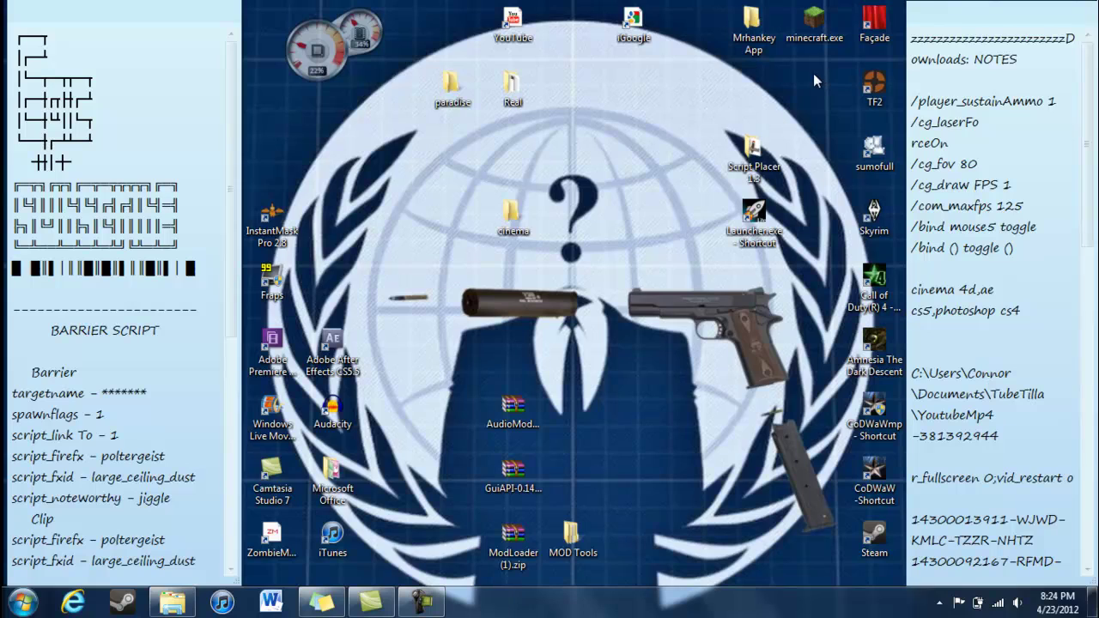
pyautogui.moveTo(826, 56); pyautogui.dragTo(818, 297)
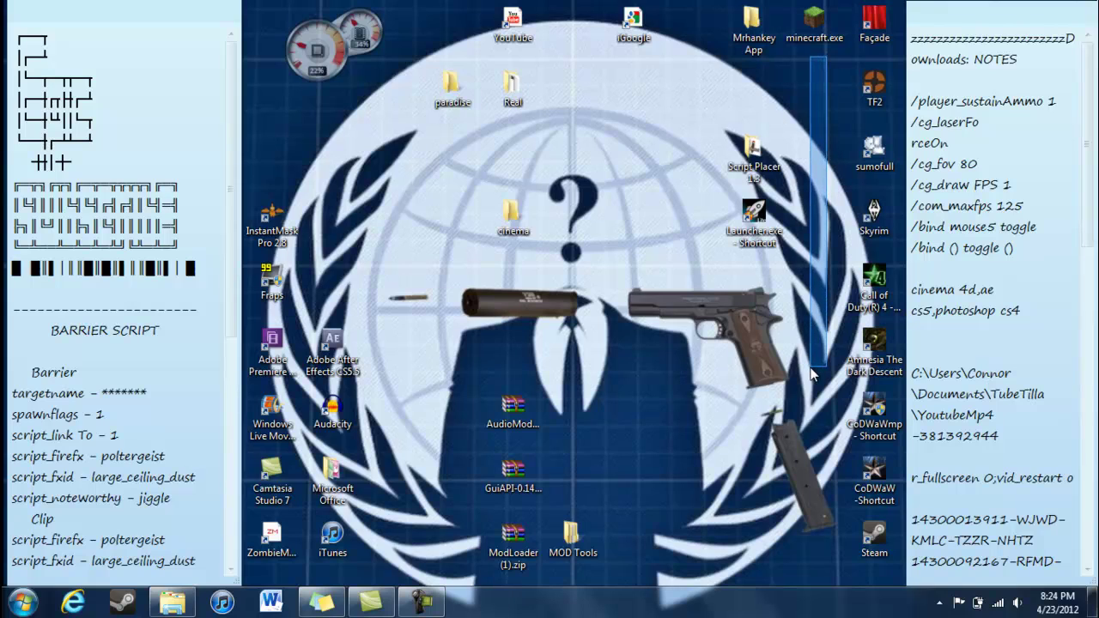
pyautogui.moveTo(818, 297); pyautogui.dragTo(724, 228)
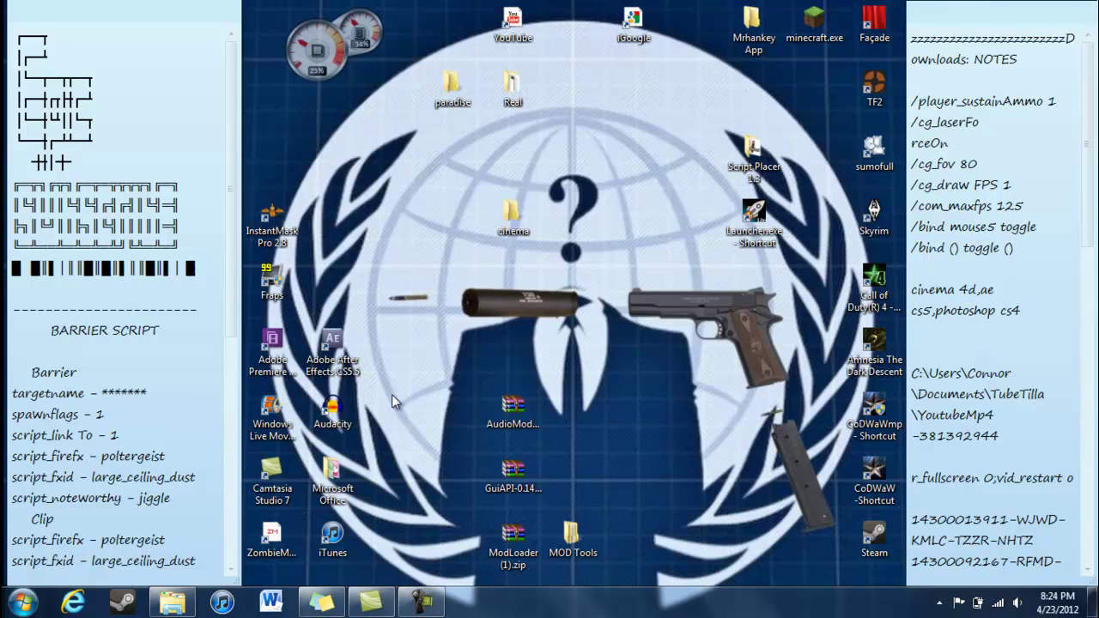
pyautogui.moveTo(357, 349); pyautogui.dragTo(341, 371)
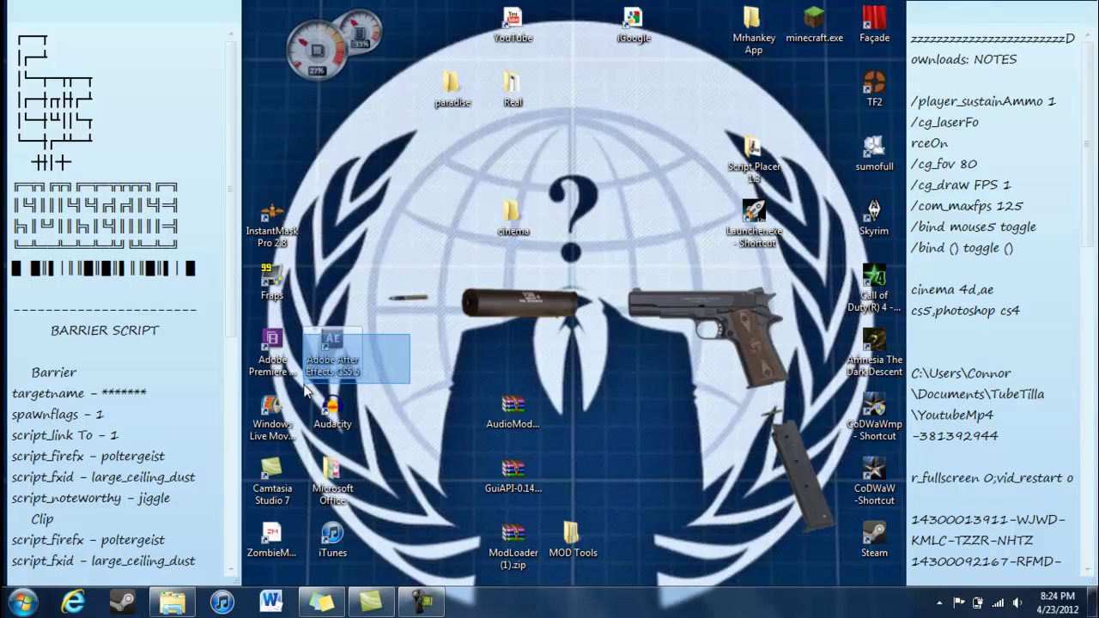
pyautogui.moveTo(340, 372); pyautogui.dragTo(296, 384)
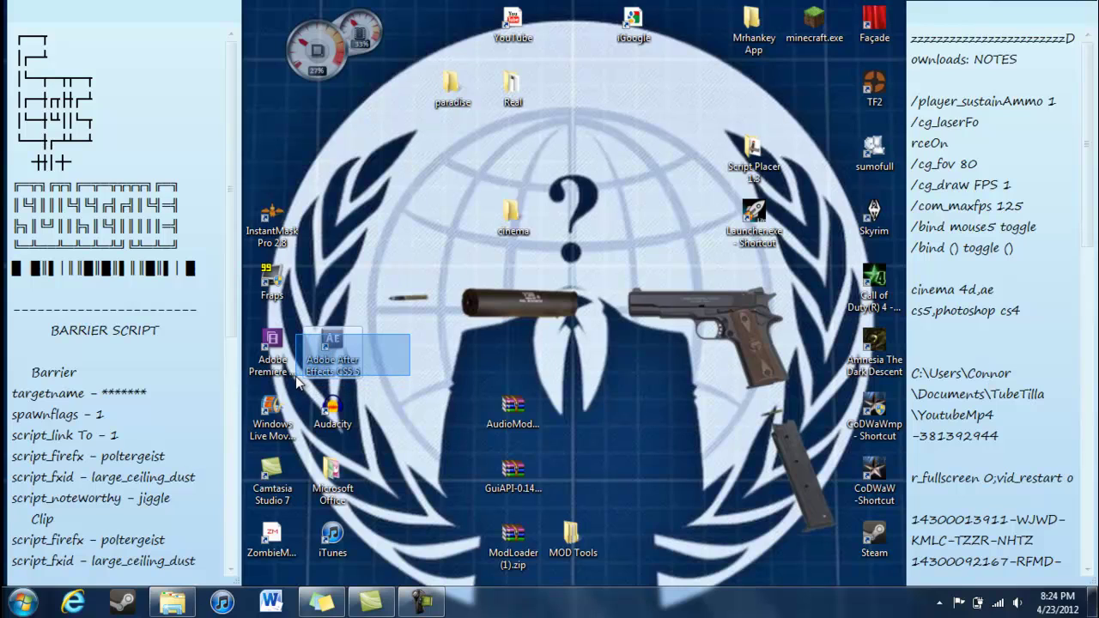
pyautogui.click(429, 348)
pyautogui.moveTo(380, 285); pyautogui.dragTo(583, 325)
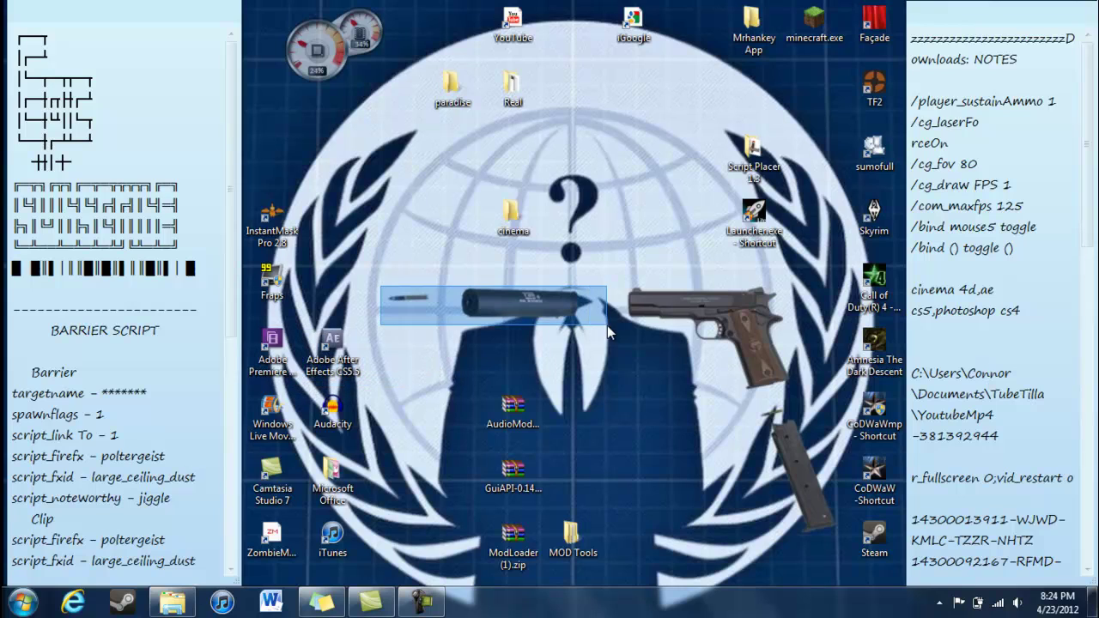
pyautogui.click(533, 34)
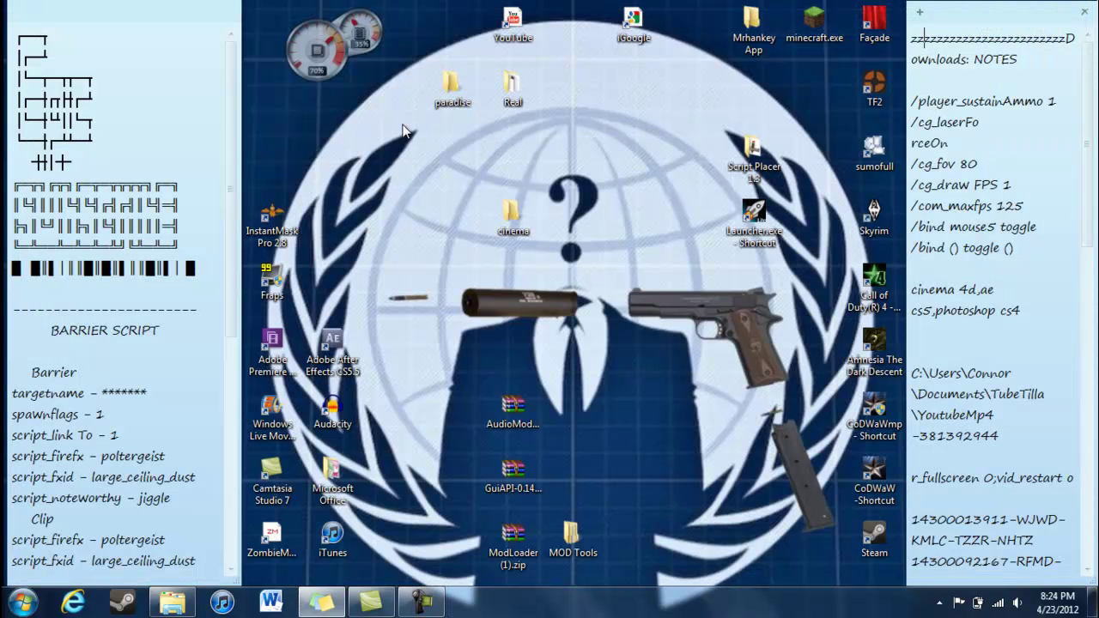
pyautogui.moveTo(386, 118); pyautogui.dragTo(619, 202)
# Show then hide the Camtasia recorder panel, select the Script Placer shortcut, and restore the panel.
pyautogui.click(421, 602)
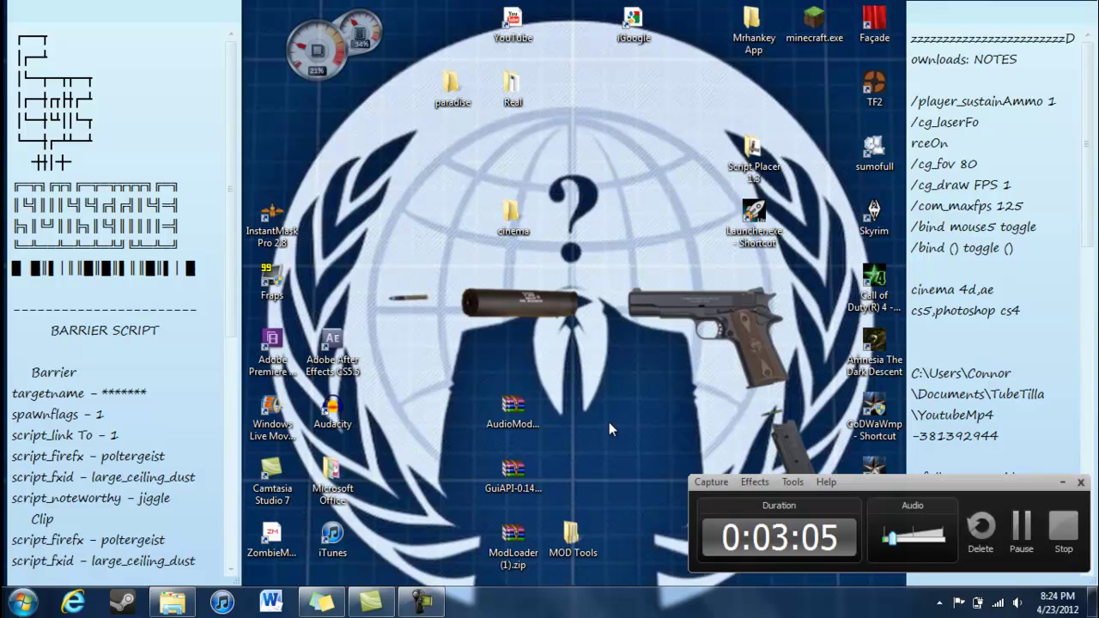
pyautogui.click(1063, 486)
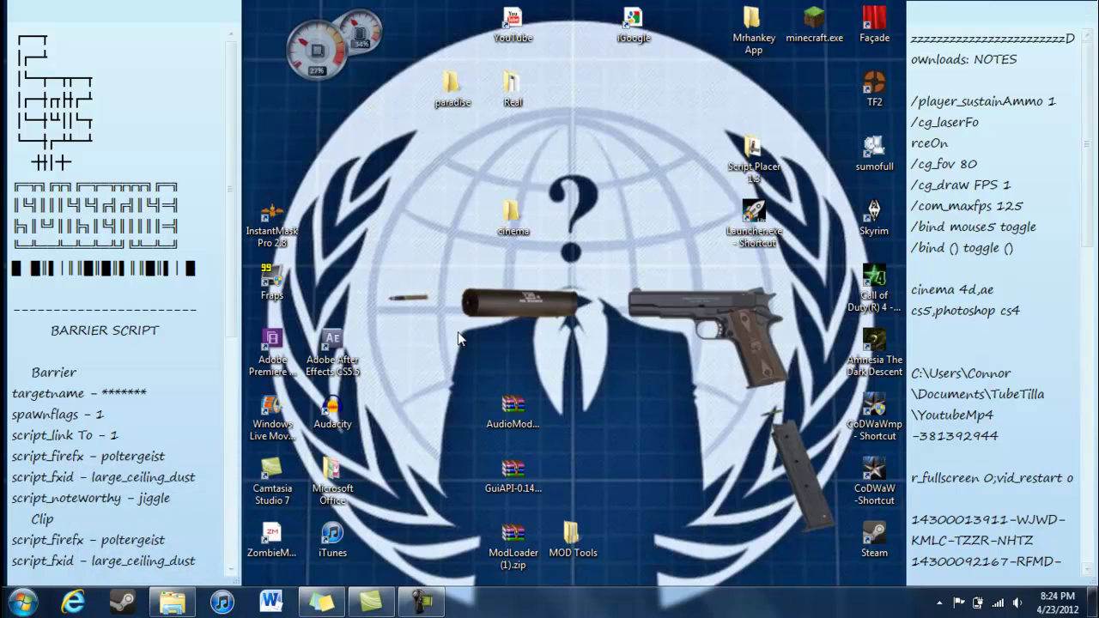
pyautogui.moveTo(314, 120); pyautogui.dragTo(698, 195)
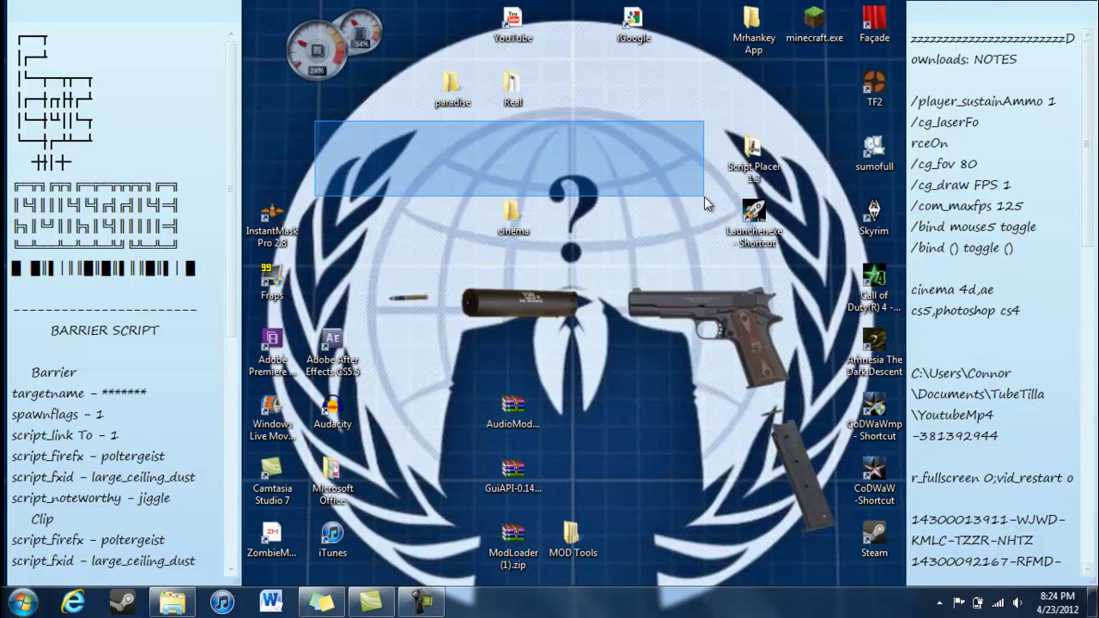
pyautogui.moveTo(704, 196); pyautogui.dragTo(734, 189)
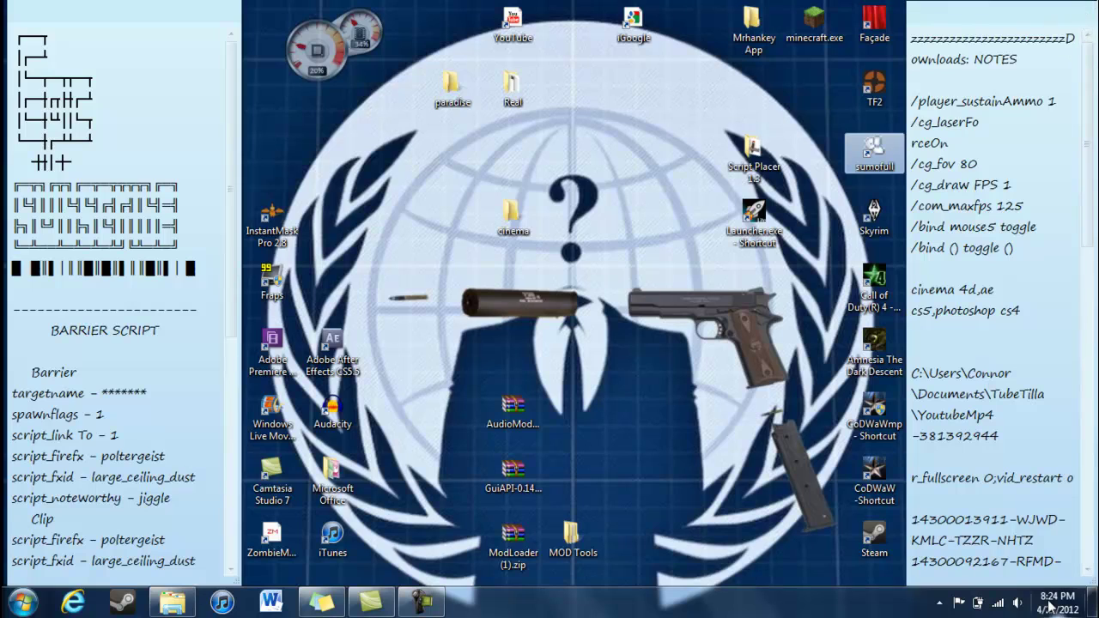
pyautogui.click(420, 603)
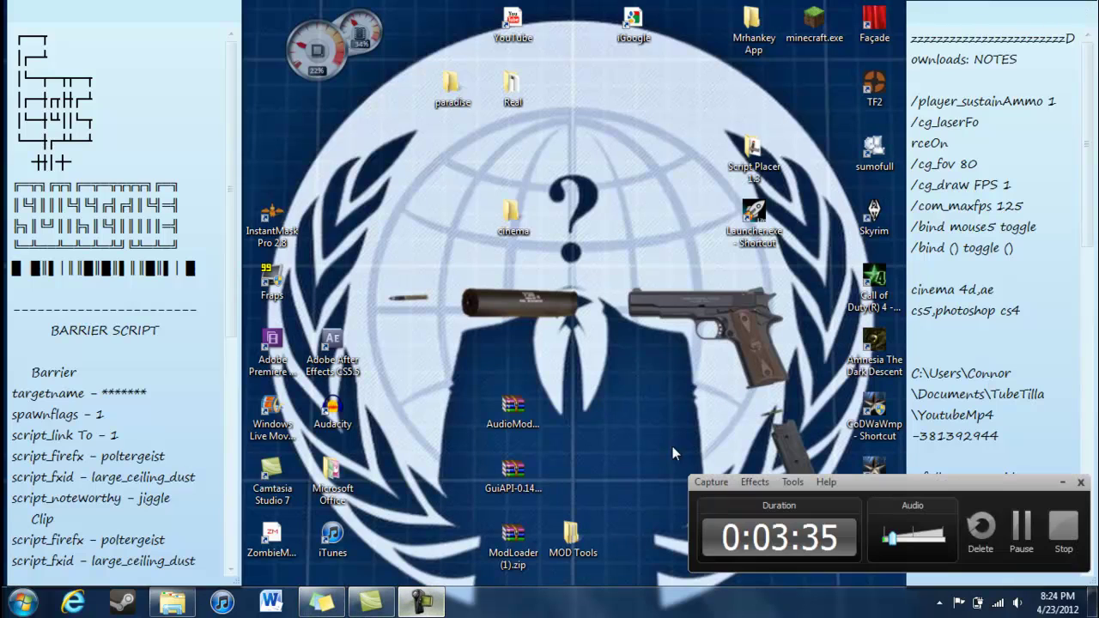